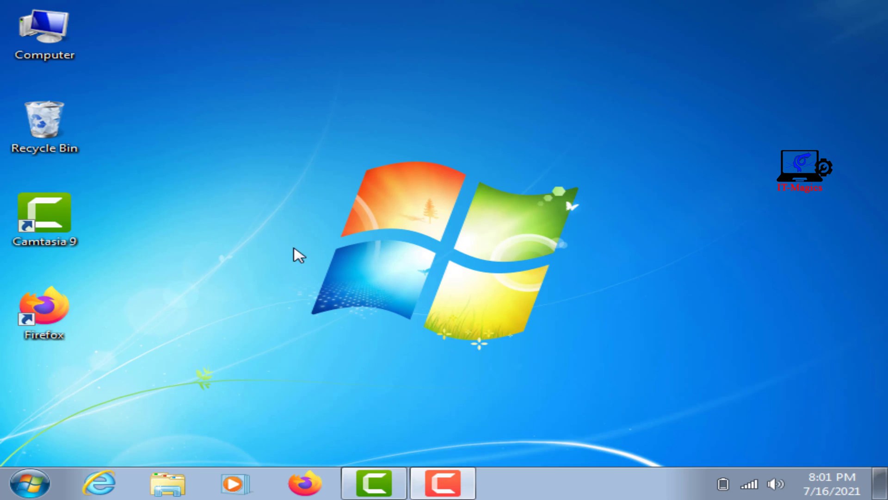
Bring up the desktop's right-click menu, then dismiss it
right_click(266, 189)
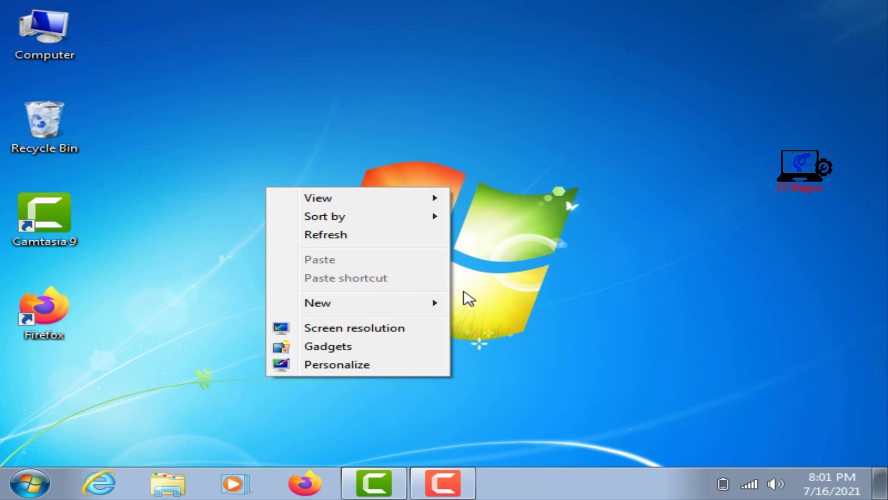
left_click(464, 293)
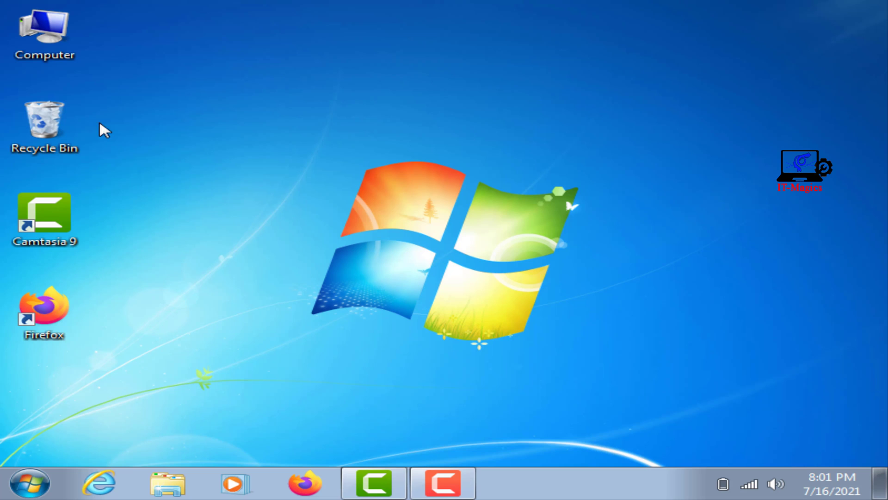
Open Computer's Properties to show the Core i3-2350M processor, 6.00 GB RAM and 64-bit system type
right_click(54, 48)
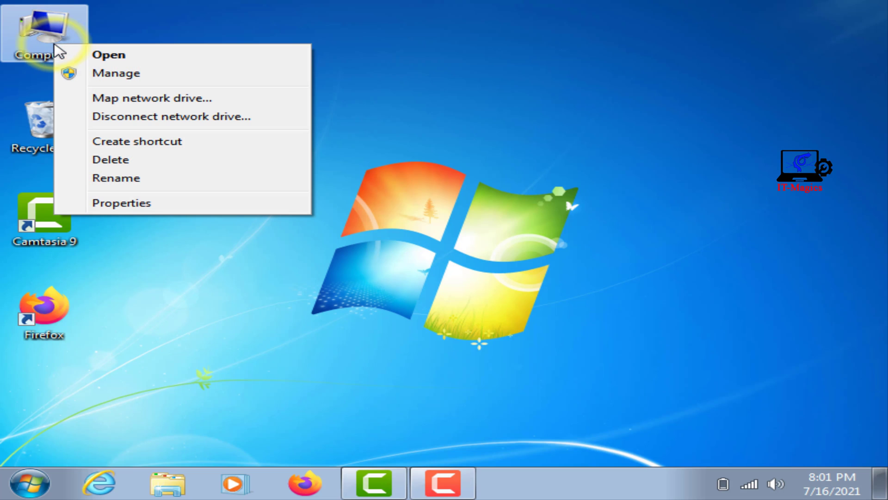
left_click(157, 207)
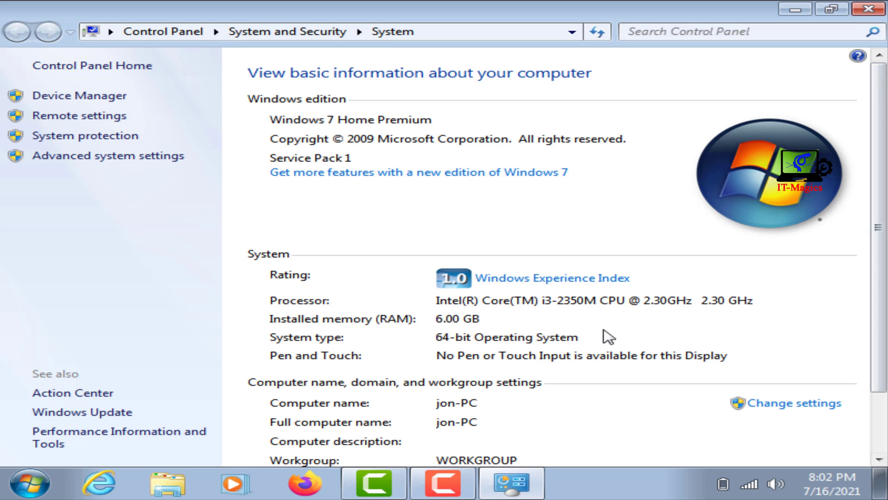
Close the System window and launch Firefox on a New Tab page
left_click(868, 9)
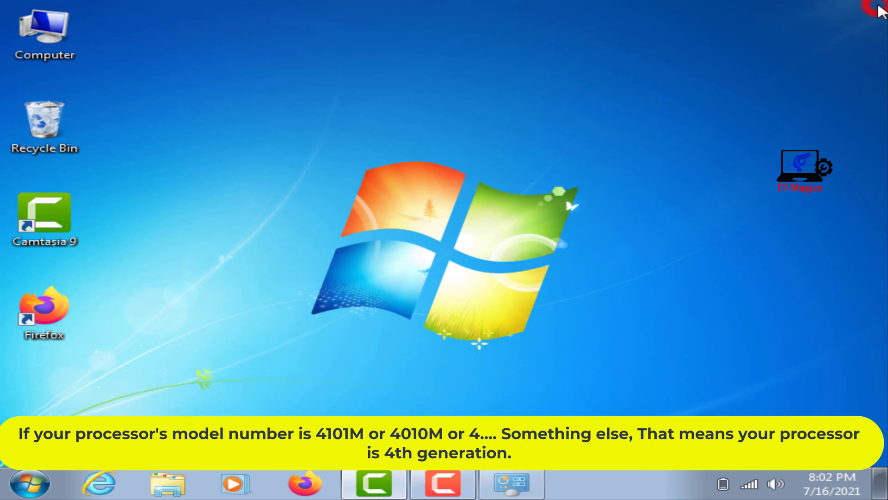
left_click(503, 332)
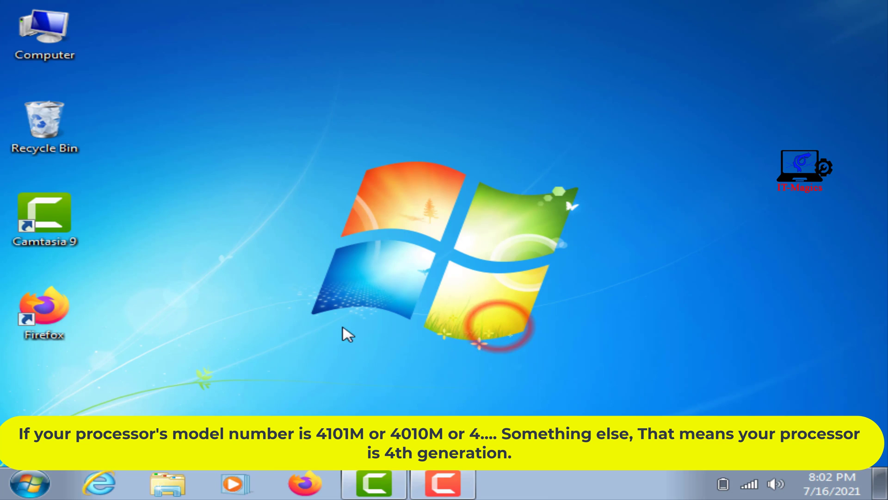
left_click(302, 484)
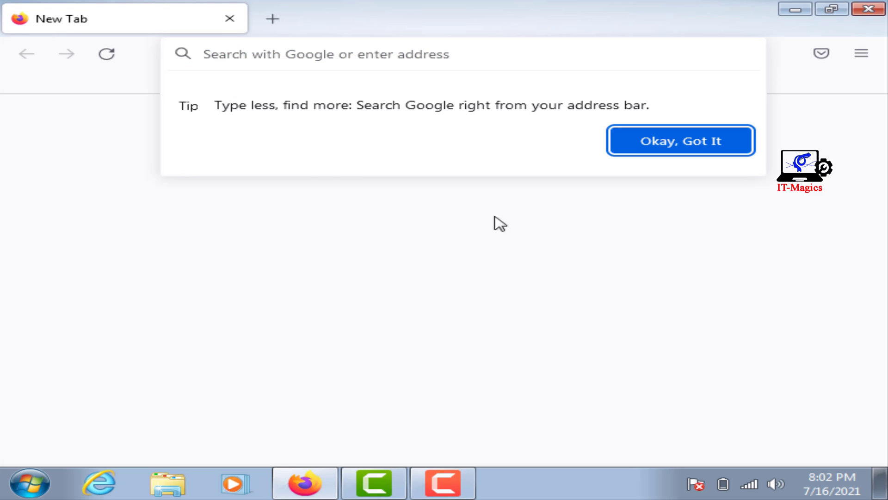
Enter 'intel hd graphics for 2nd generation windows 7' in Firefox's address bar
left_click(317, 248)
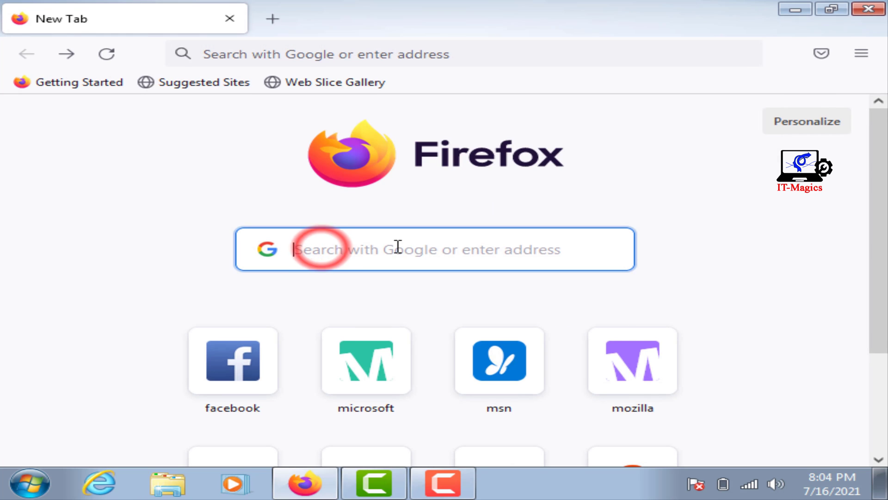
type("inel")
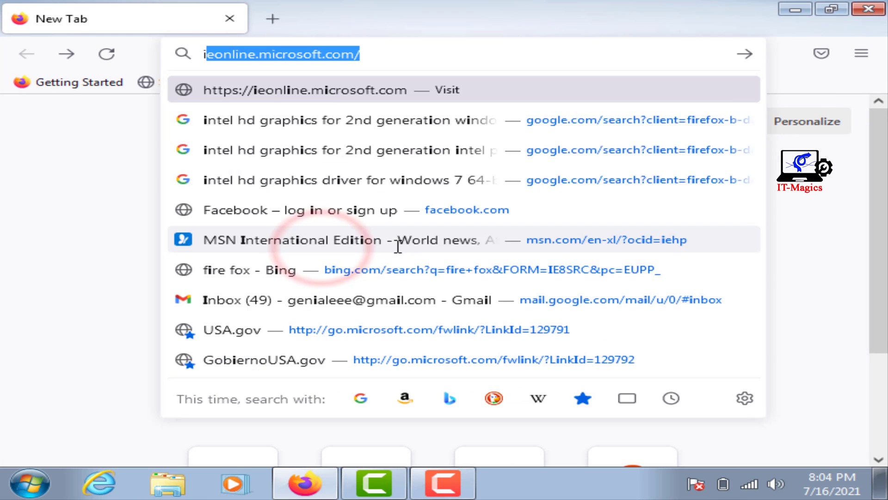
key("BackSpace")
key("BackSpace")
key("BackSpace")
key("BackSpace")
key("BackSpace")
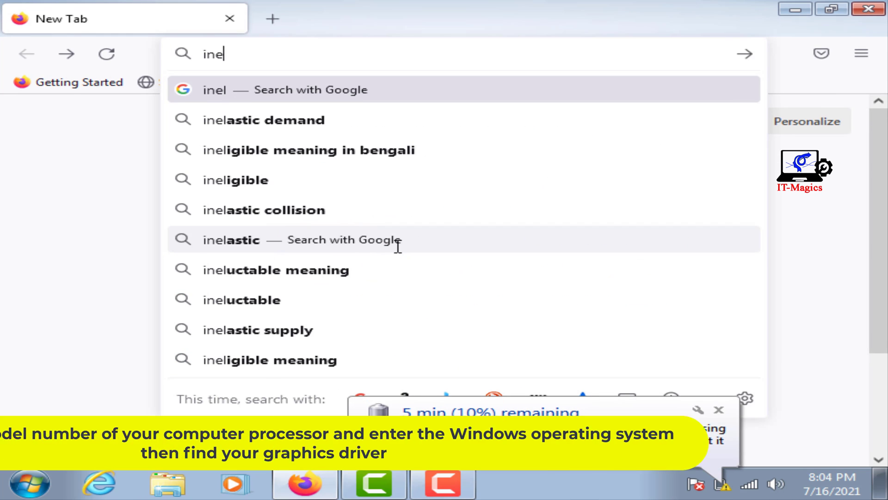
type("intel")
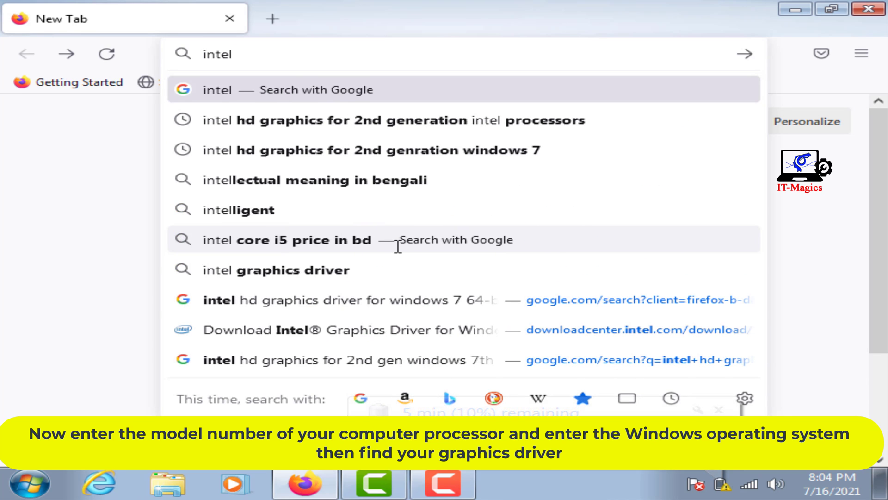
type(" hd graph")
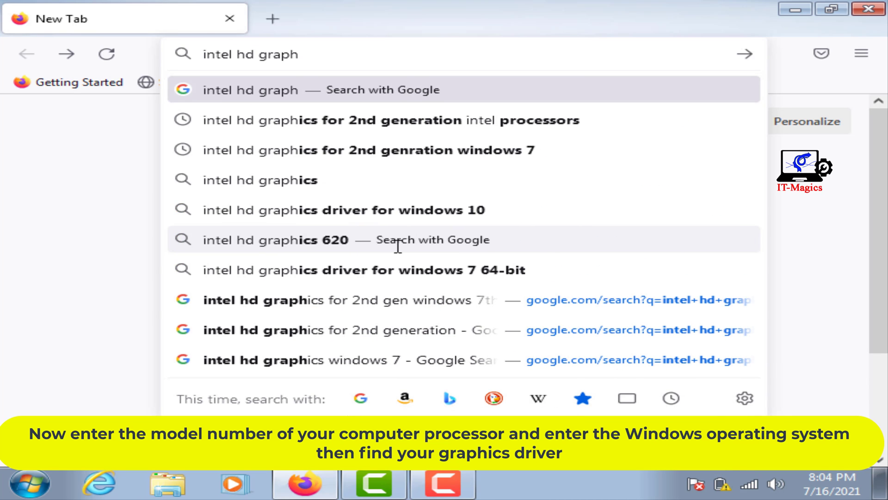
type("ics for 2n")
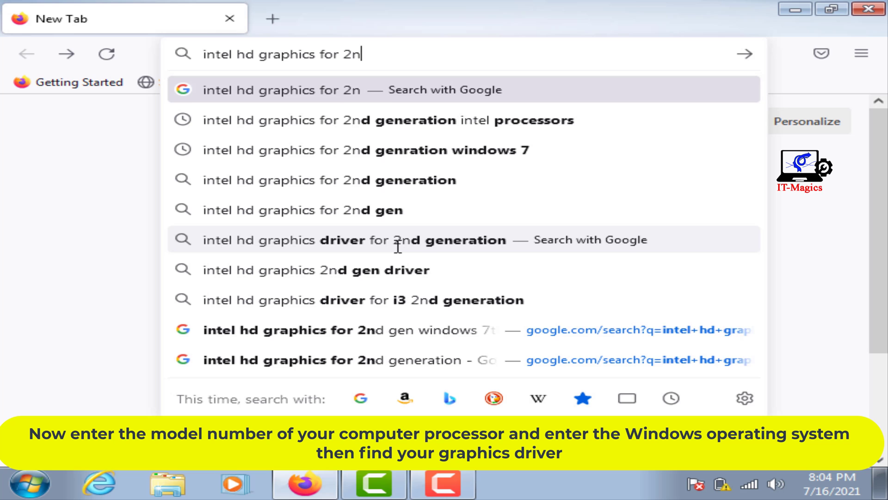
type("d genera")
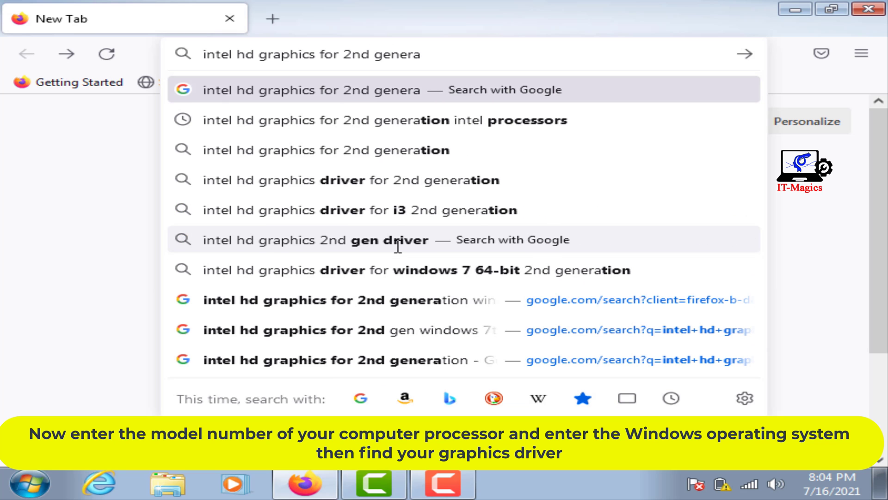
type("tion windo")
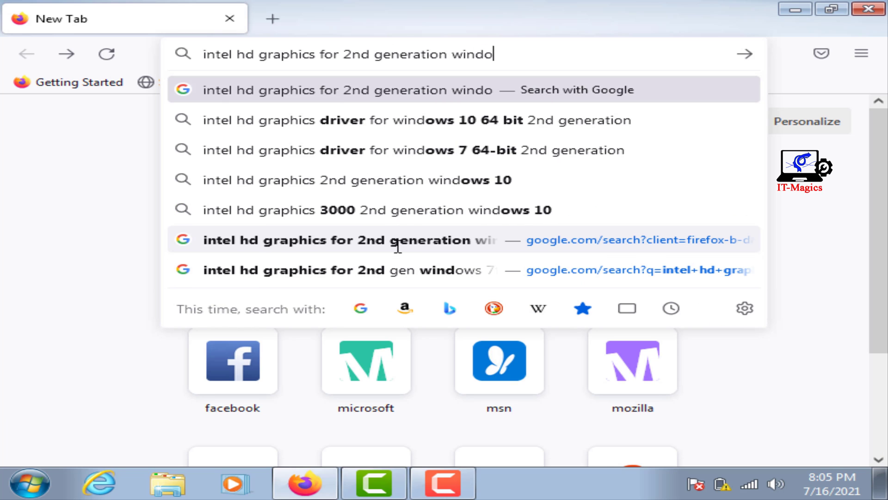
type("ws 7")
Run the search and open the Intel Graphics Driver 15.28 download page
key("Return")
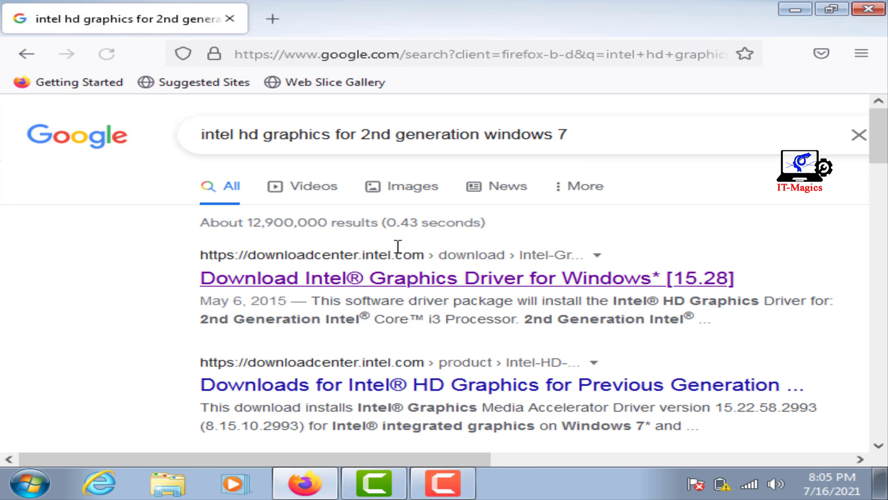
scroll(540, 199, "down", 3)
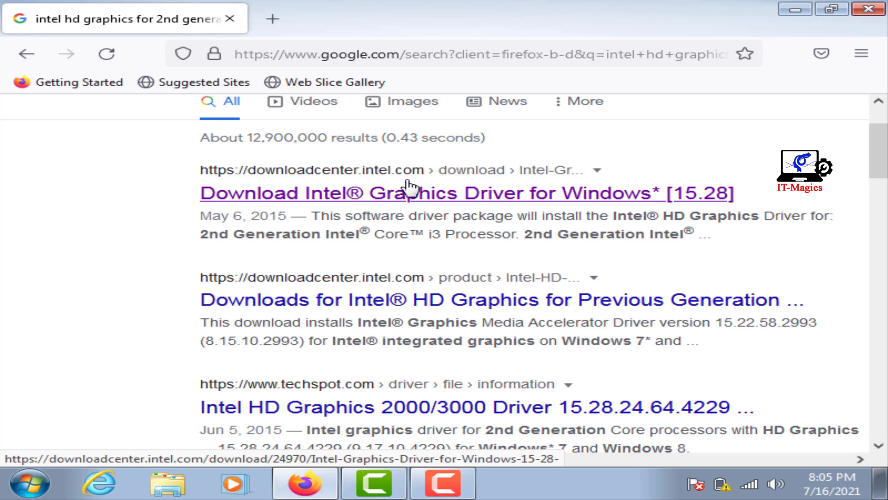
left_click(395, 200)
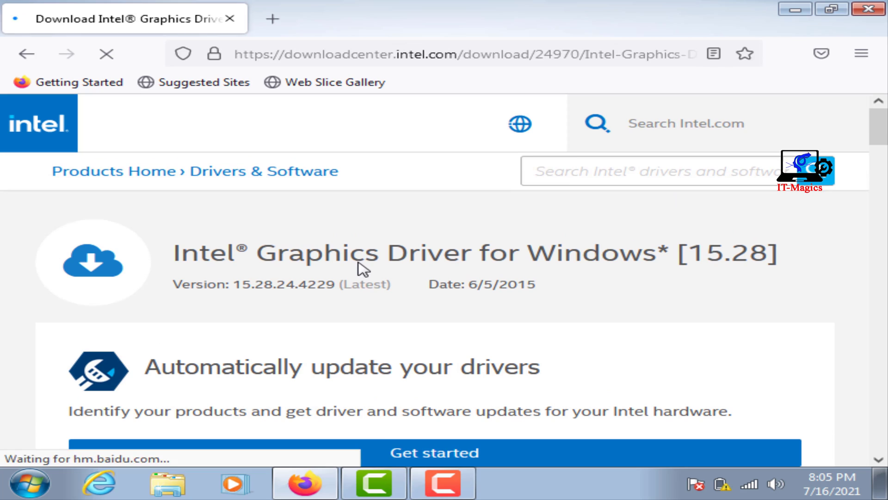
Scroll through Available Downloads to the win64_152824.exe (125.67 MB) entry
scroll(375, 266, "down", 3)
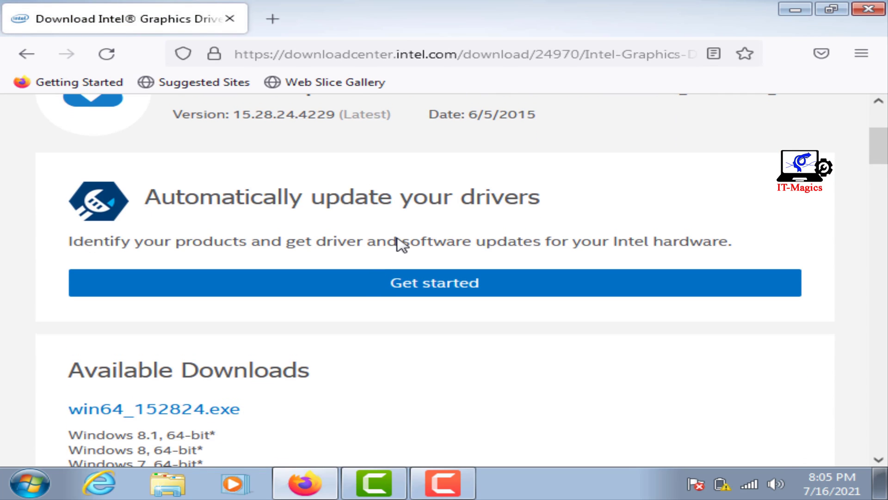
scroll(254, 256, "down", 2)
scroll(259, 234, "down", 2)
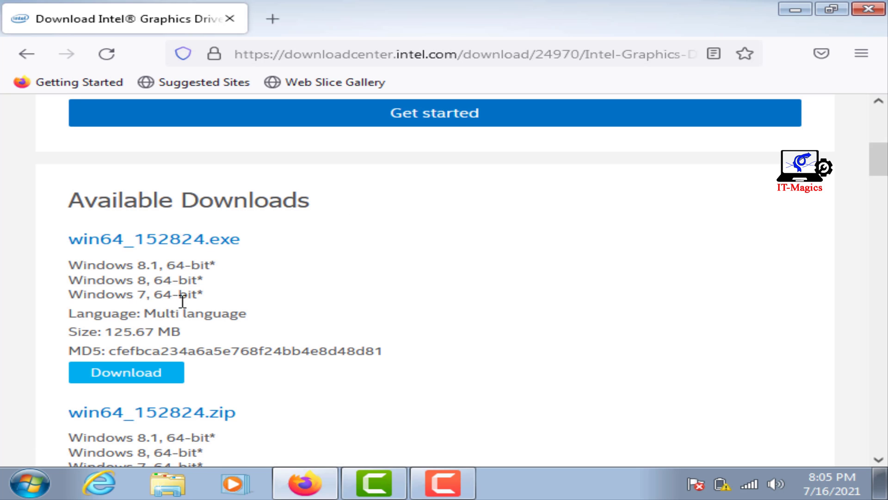
scroll(193, 297, "down", 3)
scroll(190, 297, "down", 2)
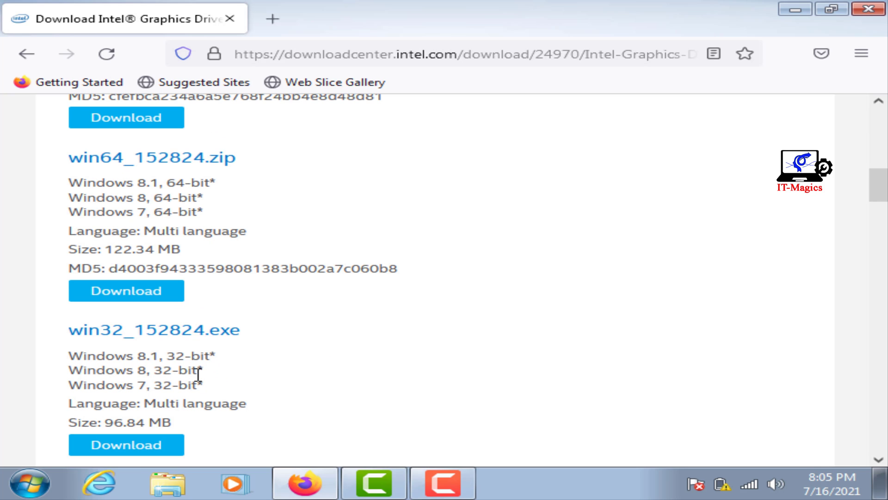
scroll(198, 374, "up", 5)
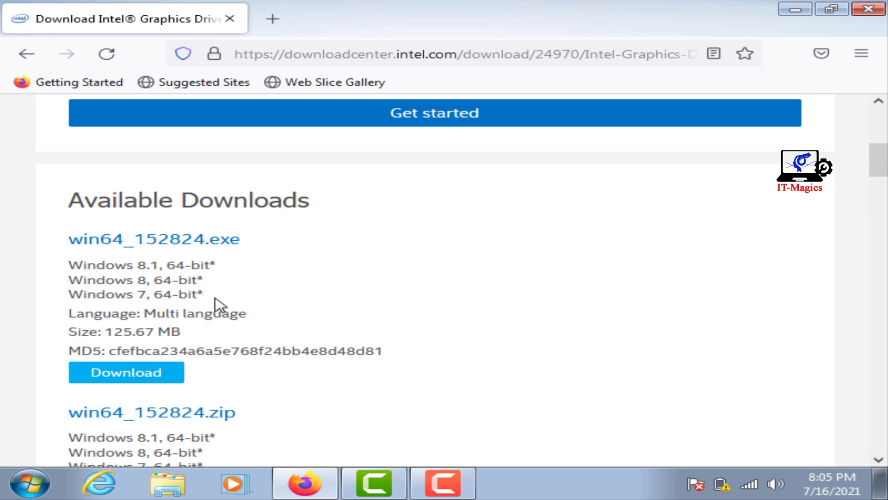
Download the 64-bit win64_152824.exe installer and save it to disk
left_click(136, 376)
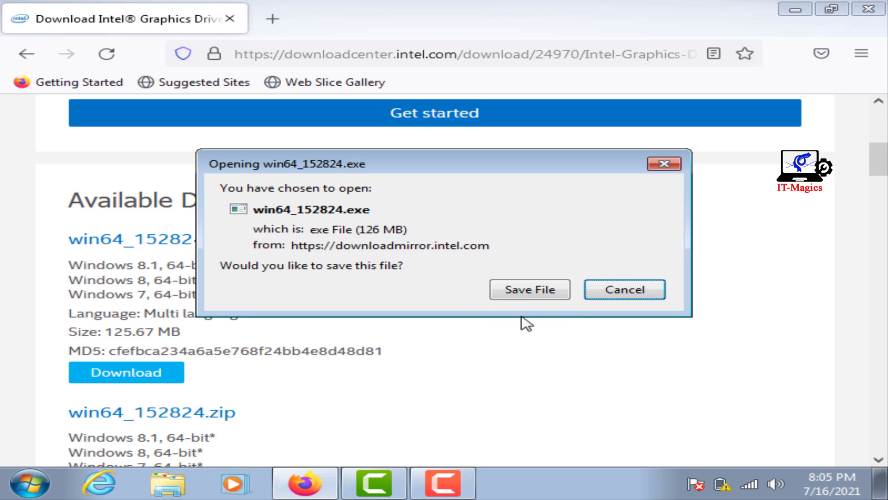
left_click(535, 297)
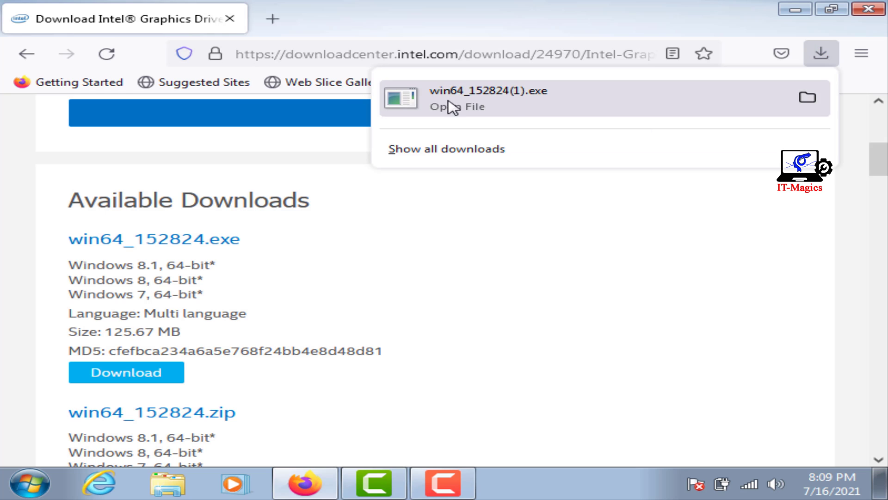
Run win64_152824(1).exe from its folder and install HD Graphics 3000 driver 9.17.10.4229
left_click(808, 97)
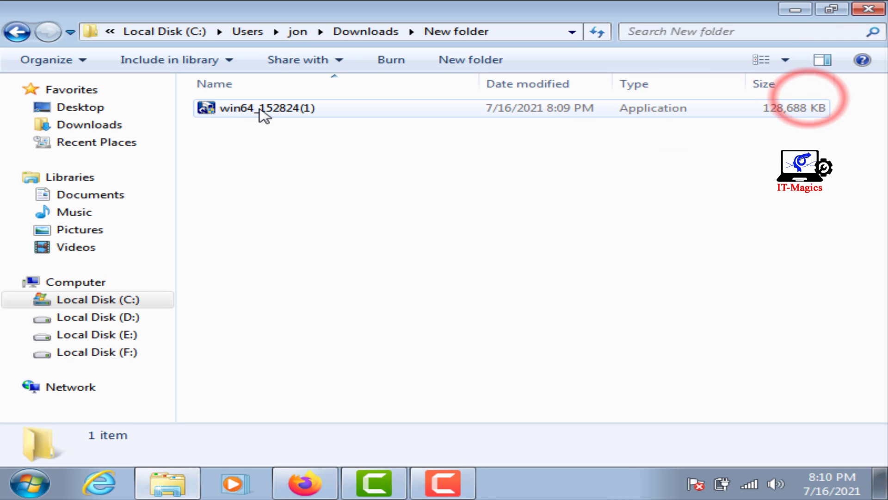
double_click(259, 112)
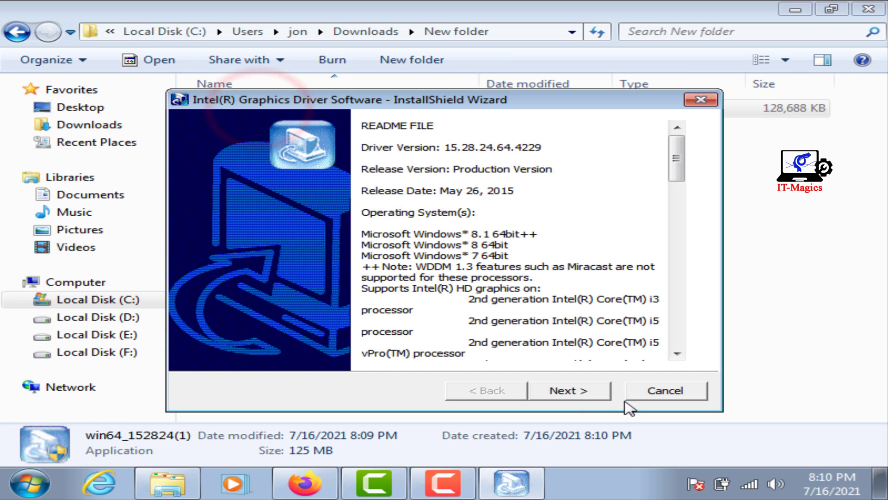
left_click(573, 391)
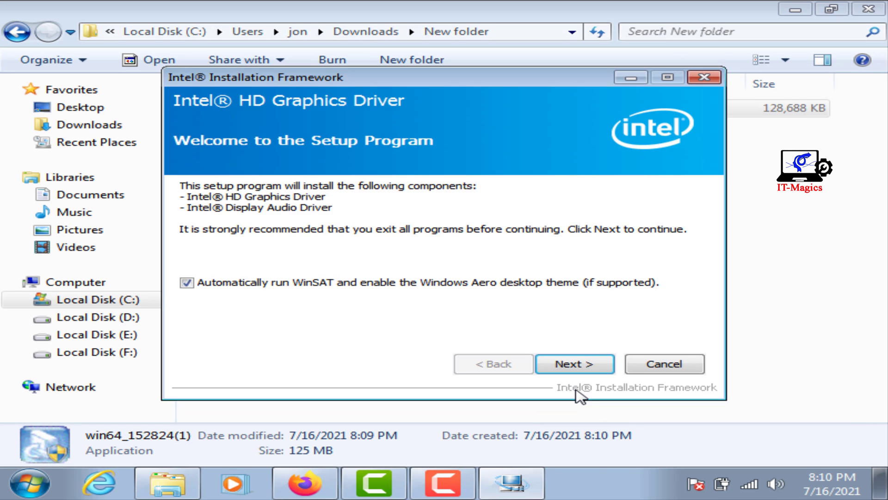
left_click(580, 368)
left_click(581, 365)
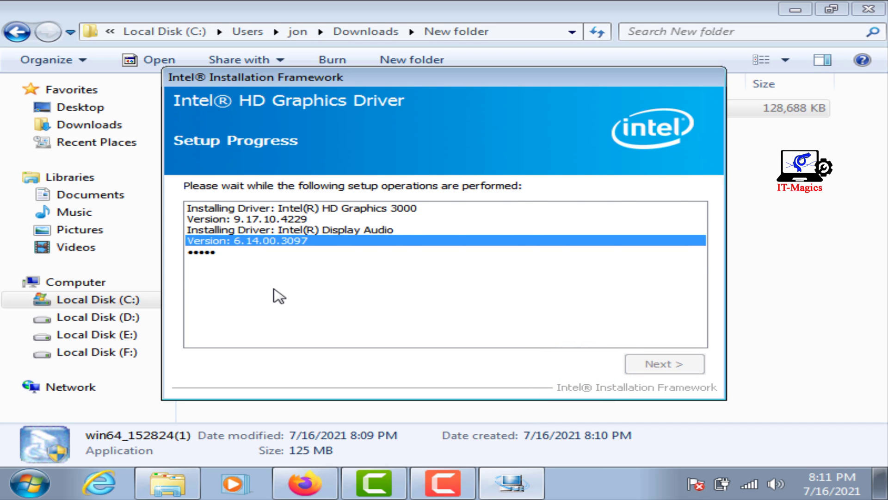
left_click(662, 363)
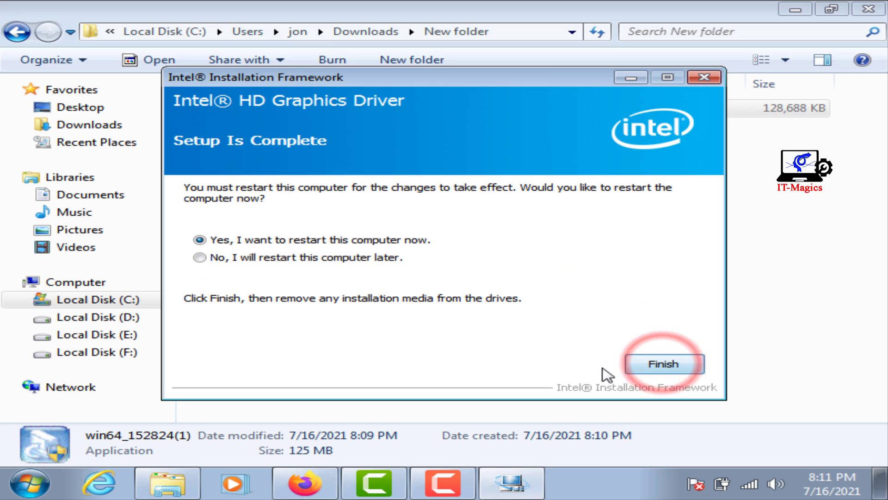
Finish setup with a restart, then bring up the desktop menu offering Graphics Properties
left_click(631, 363)
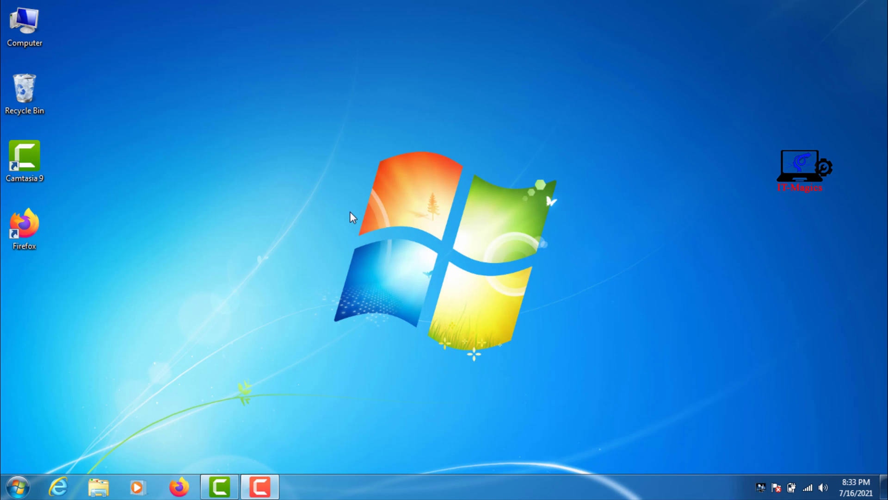
right_click(320, 189)
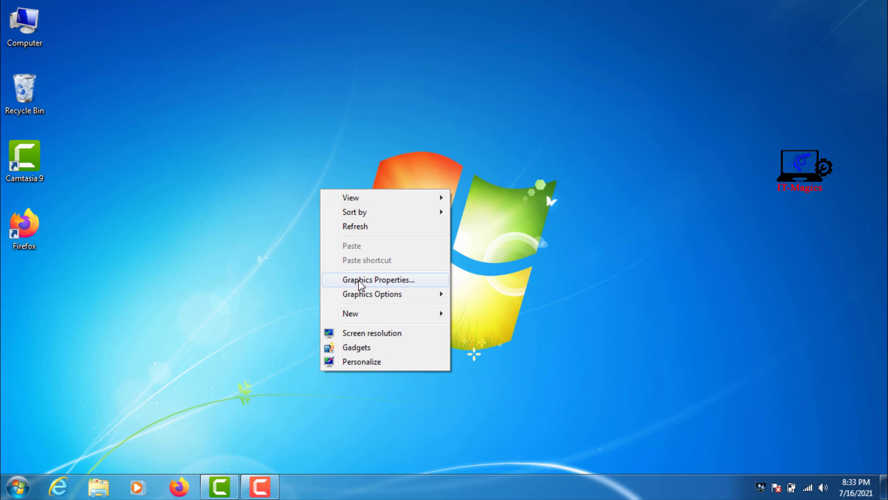
Open Graphics Properties in Basic Mode, showing 1366 x 768, 32 Bit, 60p Hz display settings
mouse_move(403, 296)
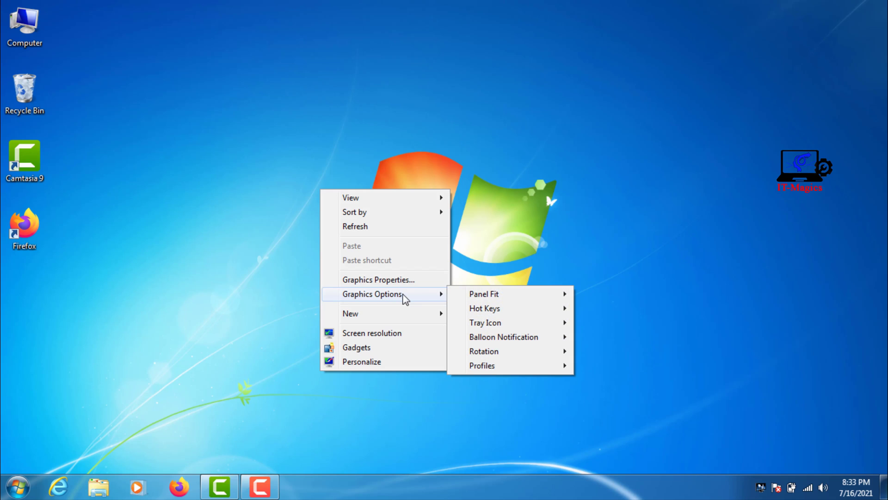
left_click(394, 280)
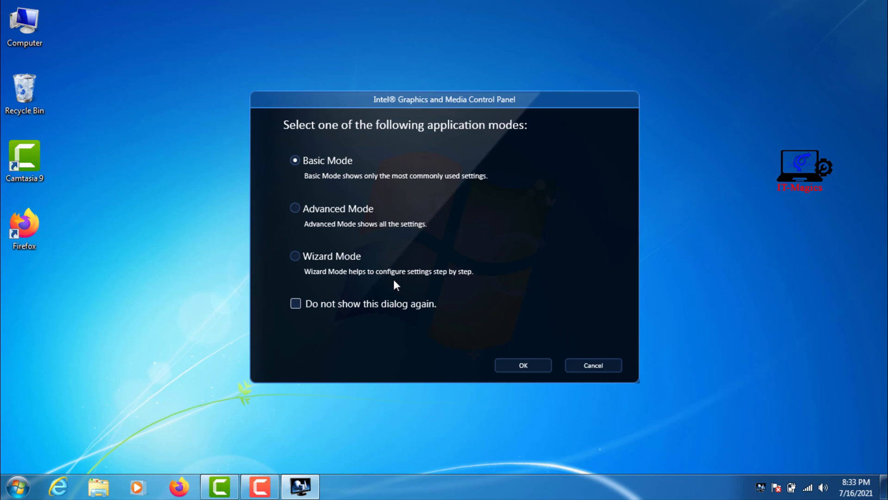
left_click(297, 207)
left_click(299, 255)
left_click(312, 158)
left_click(509, 364)
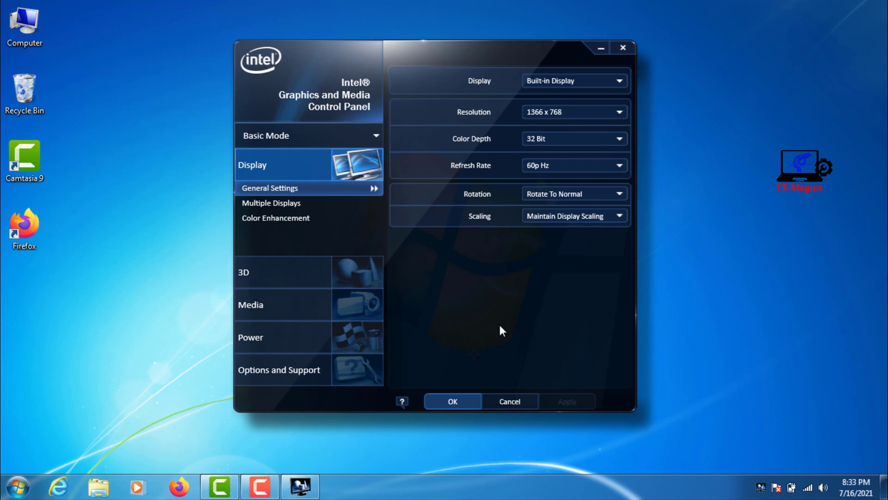